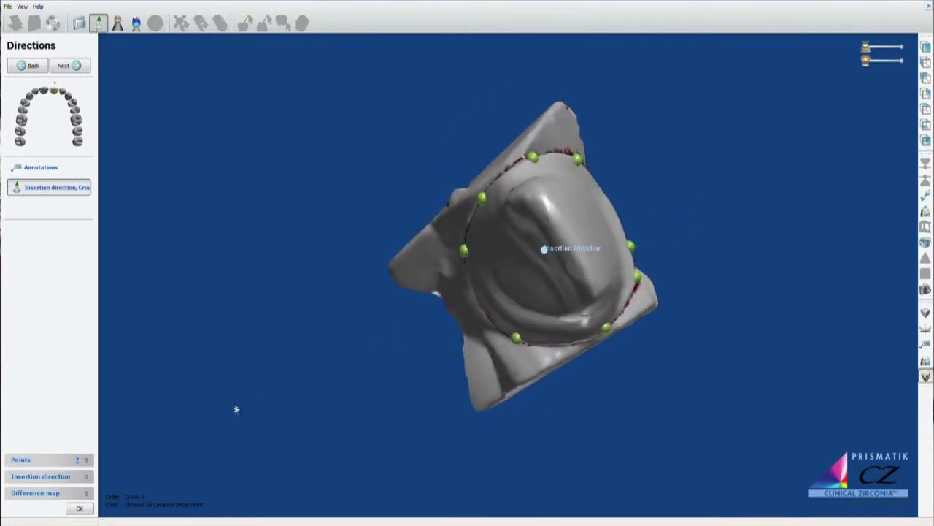
Step: Accept crown 9's insertion direction and move on to Anatomy design
{"action": "left_click", "coordinate": [68, 65]}
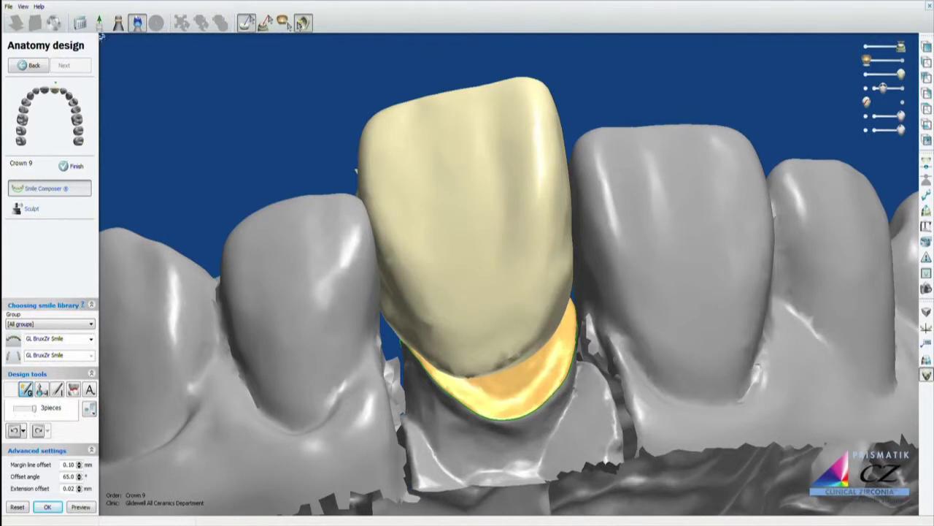
Step: Compute the die interface with a 0.030 mm cement gap and 0.090 mm extra gap
{"action": "left_click", "coordinate": [119, 23]}
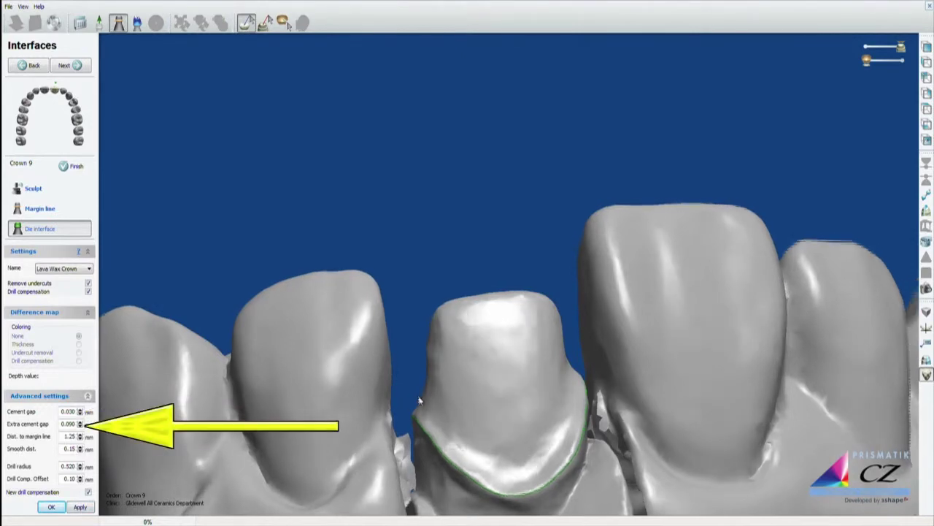
{"action": "mouse_move", "coordinate": [420, 399]}
{"action": "right_mouse_down"}
{"action": "mouse_move", "coordinate": [246, 385]}
{"action": "mouse_move", "coordinate": [309, 328]}
{"action": "mouse_move", "coordinate": [334, 267]}
{"action": "mouse_move", "coordinate": [376, 329]}
{"action": "mouse_move", "coordinate": [368, 314]}
{"action": "right_mouse_up"}
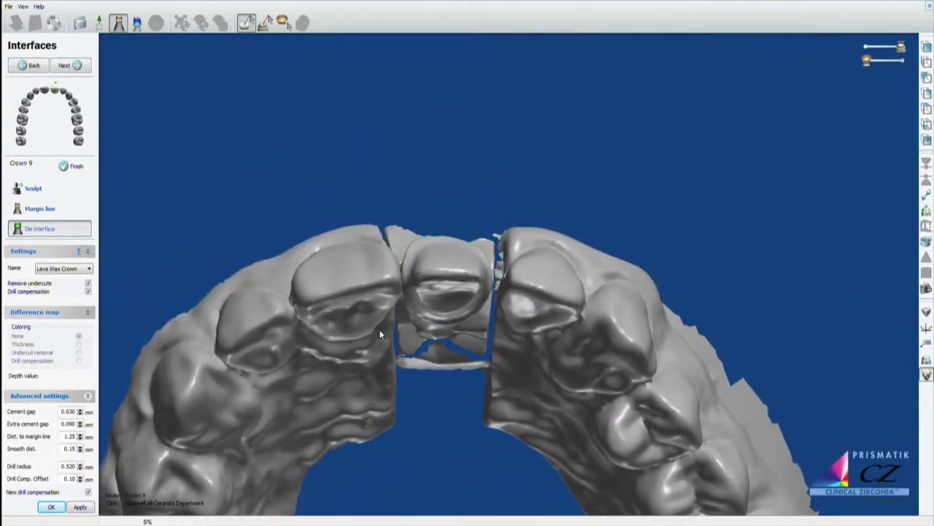
{"action": "left_click", "coordinate": [57, 508]}
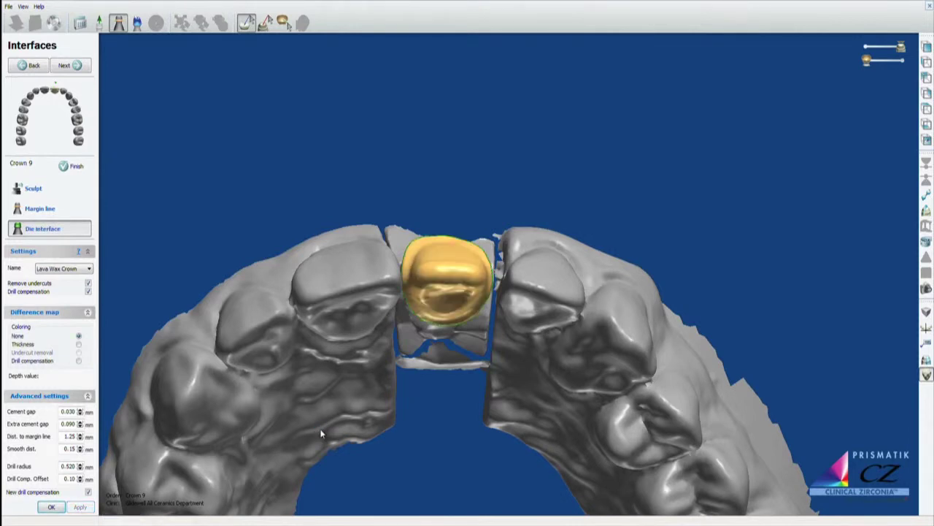
{"action": "left_click", "coordinate": [66, 65]}
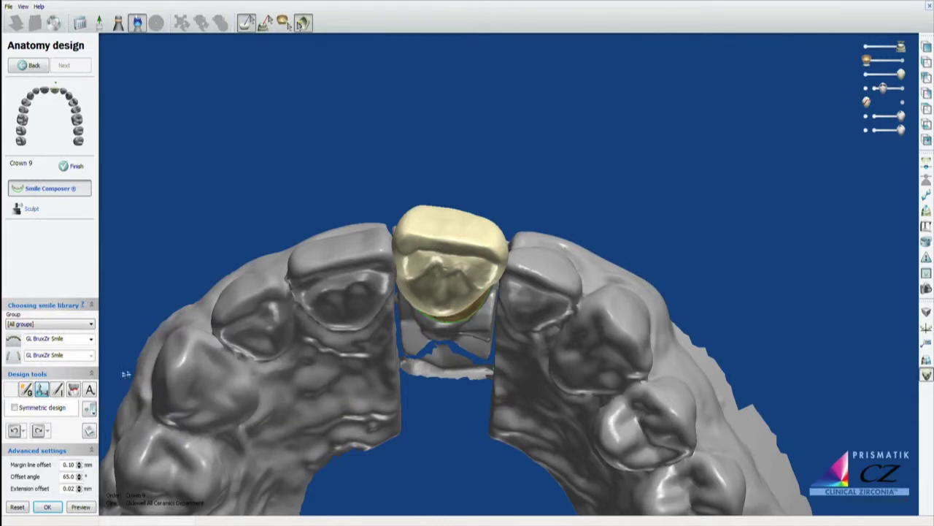
Step: Open the Symmetric design dropdown under Design tools for crown 9
{"action": "left_click", "coordinate": [89, 410]}
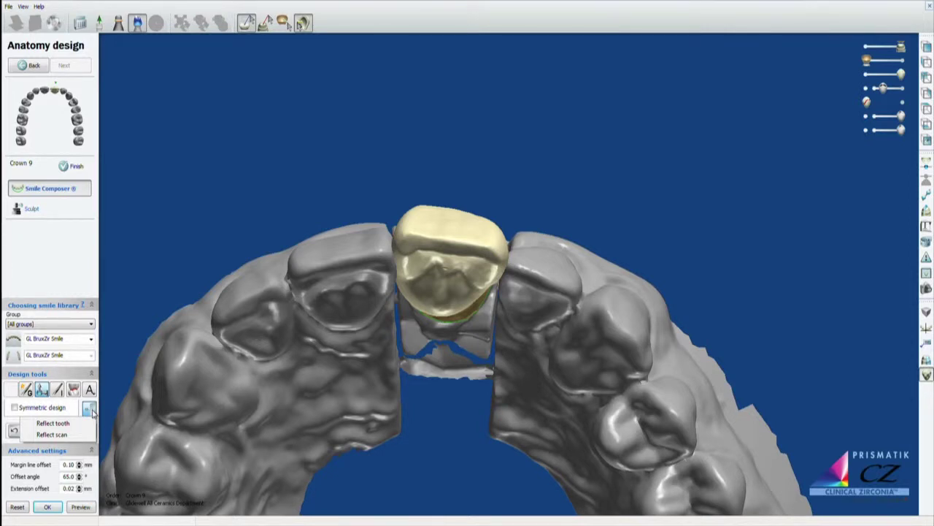
Step: Mirror crown 9 from the adjacent central incisor scan with Reflect scan, then accept it
{"action": "left_click", "coordinate": [47, 435]}
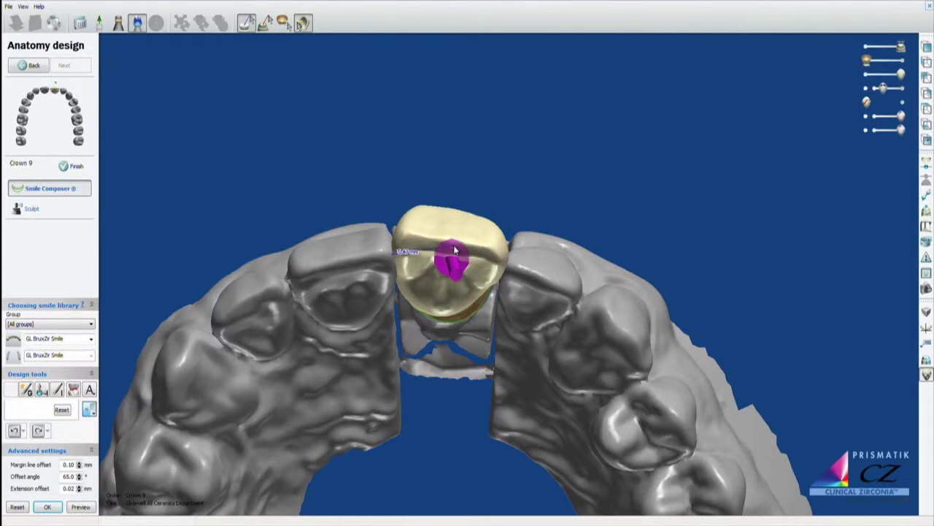
{"action": "mouse_move", "coordinate": [453, 250]}
{"action": "left_mouse_down"}
{"action": "mouse_move", "coordinate": [356, 257]}
{"action": "mouse_move", "coordinate": [341, 269]}
{"action": "left_mouse_up"}
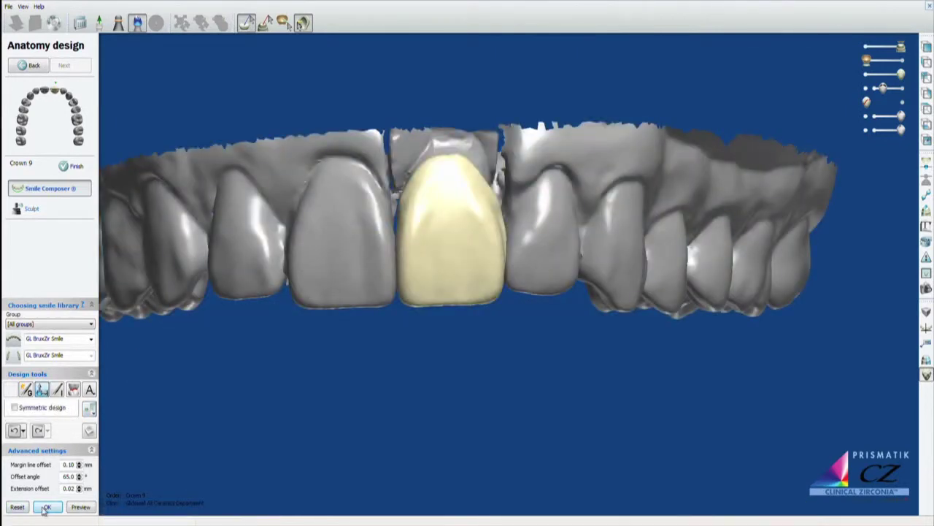
{"action": "left_click", "coordinate": [47, 509]}
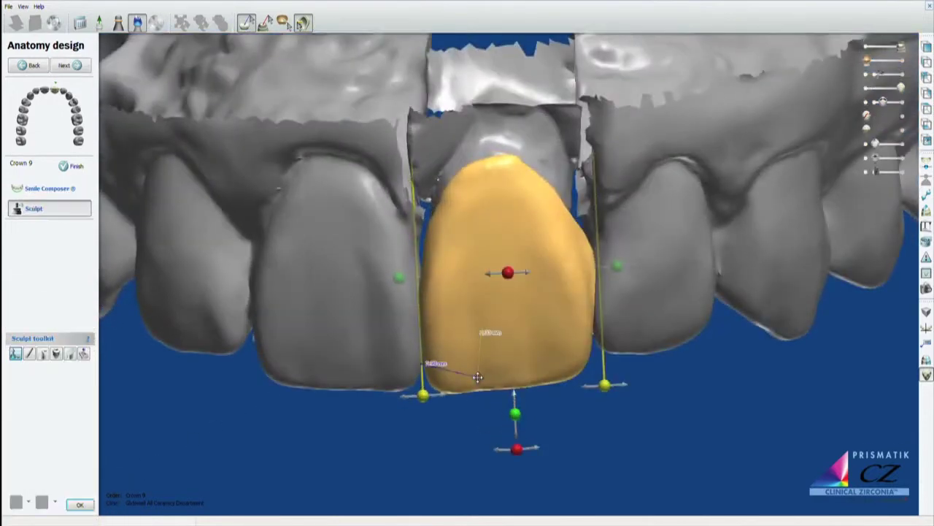
Step: Sculpt the crown with a 1.60 mm, 5.0 µm remove-mode wax knife, then reshow neighbouring teeth
{"action": "scroll", "coordinate": [603, 434], "scroll_direction": "down", "scroll_amount": 5}
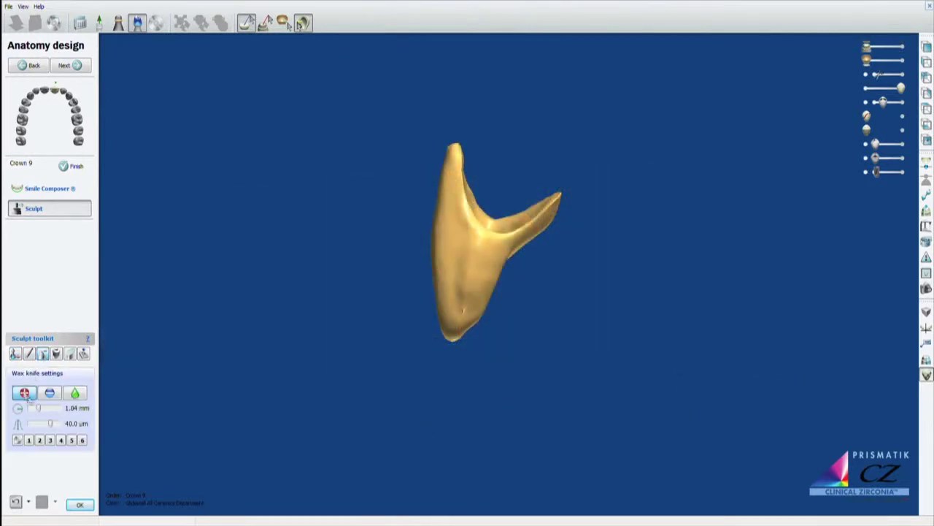
{"action": "left_click_drag", "start_coordinate": [49, 423], "coordinate": [17, 423]}
{"action": "left_click", "coordinate": [49, 393]}
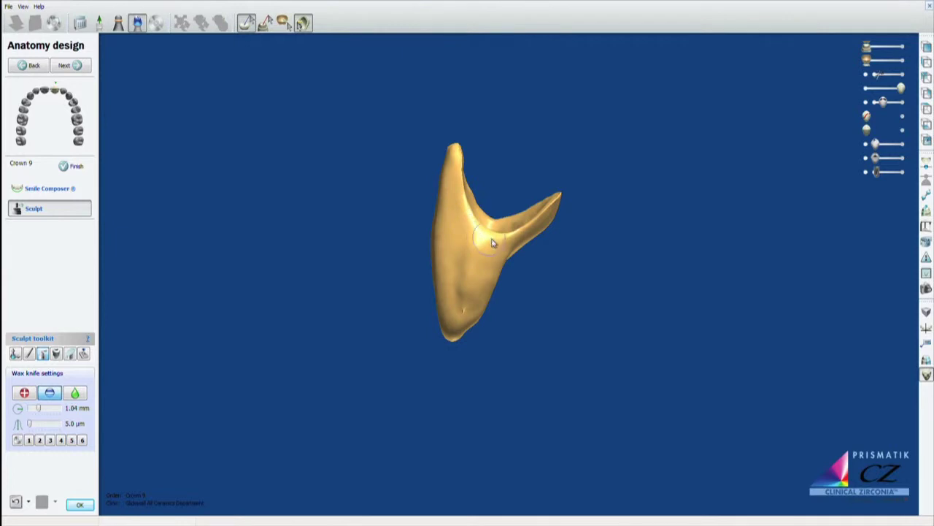
{"action": "right_click_drag", "start_coordinate": [476, 246], "coordinate": [509, 209]}
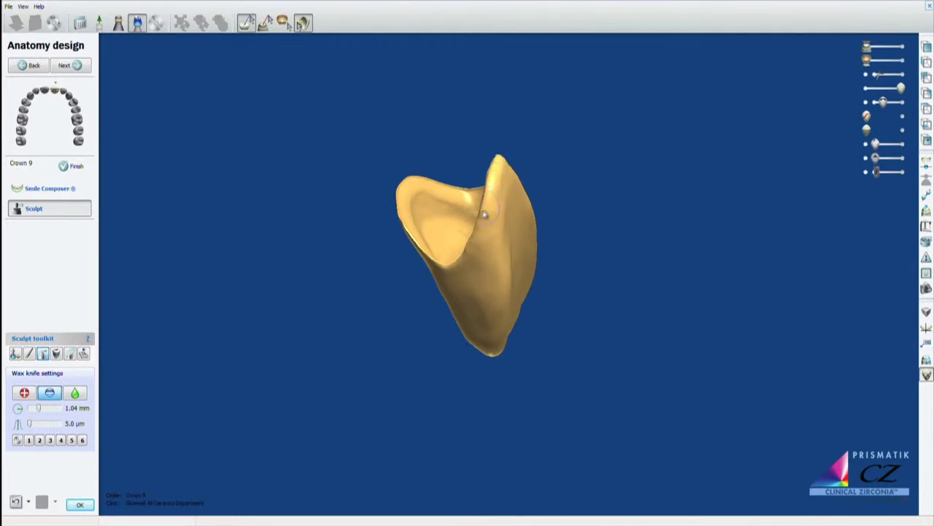
{"action": "left_click_drag", "start_coordinate": [38, 407], "coordinate": [44, 408]}
{"action": "right_click_drag", "start_coordinate": [591, 142], "coordinate": [468, 171]}
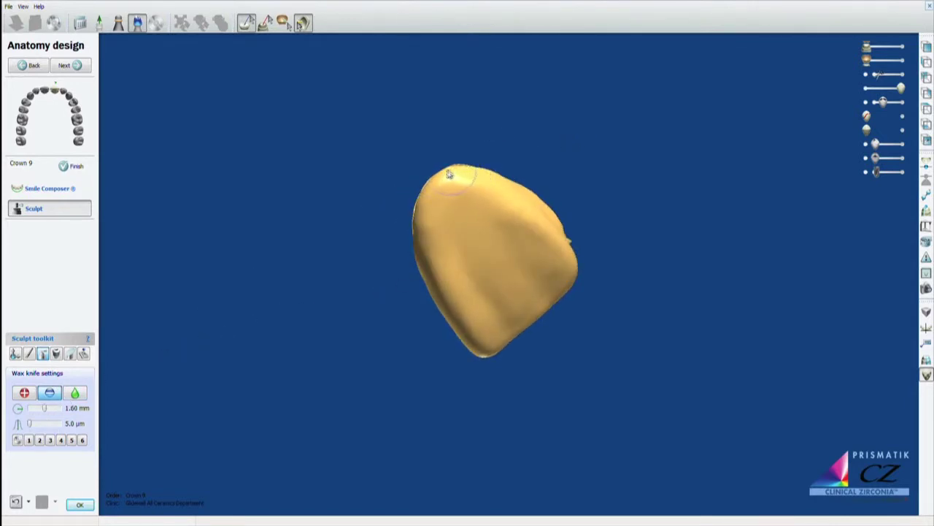
{"action": "right_click_drag", "start_coordinate": [444, 265], "coordinate": [577, 262]}
{"action": "left_click", "coordinate": [906, 48]}
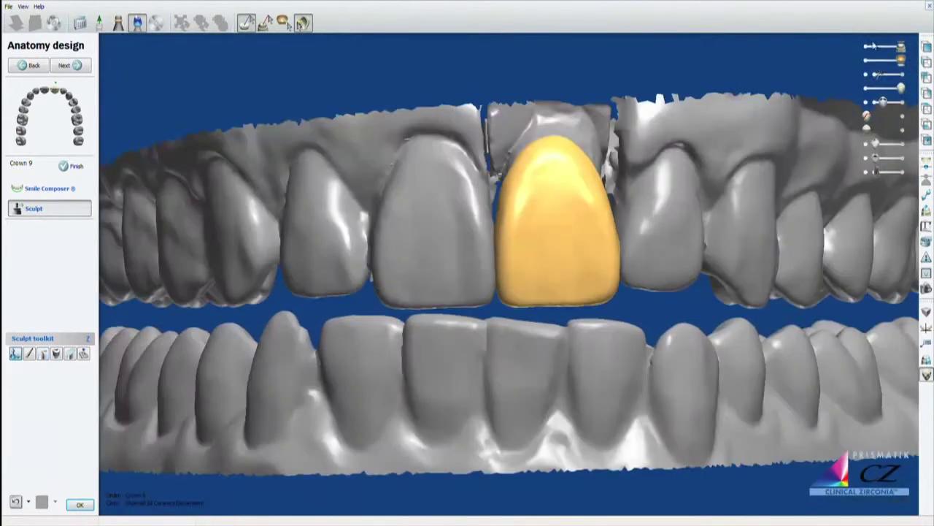
Step: Hide the upper arch, show the distance map, and set the wax knife to 1.04 mm
{"action": "left_click", "coordinate": [866, 48]}
{"action": "right_click_drag", "start_coordinate": [605, 341], "coordinate": [489, 348]}
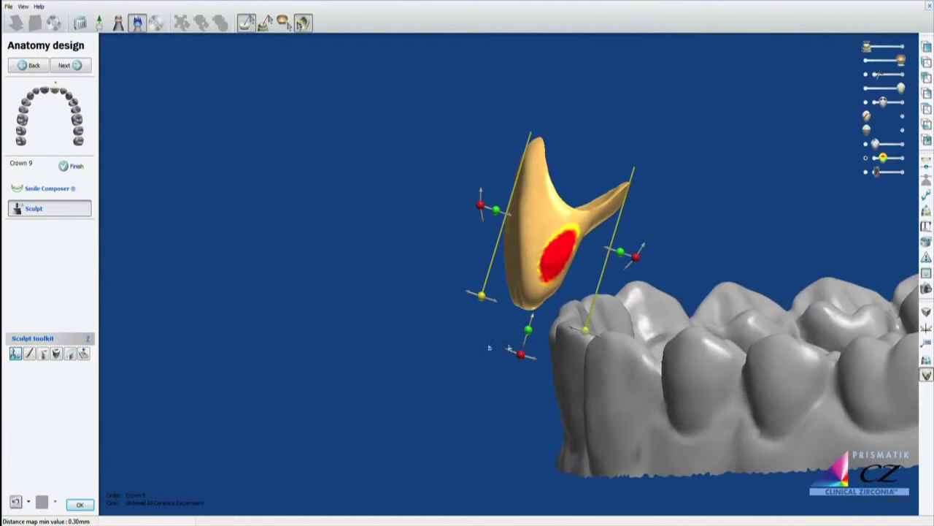
{"action": "left_click", "coordinate": [43, 353]}
{"action": "scroll", "coordinate": [521, 273], "scroll_direction": "up", "scroll_amount": 3}
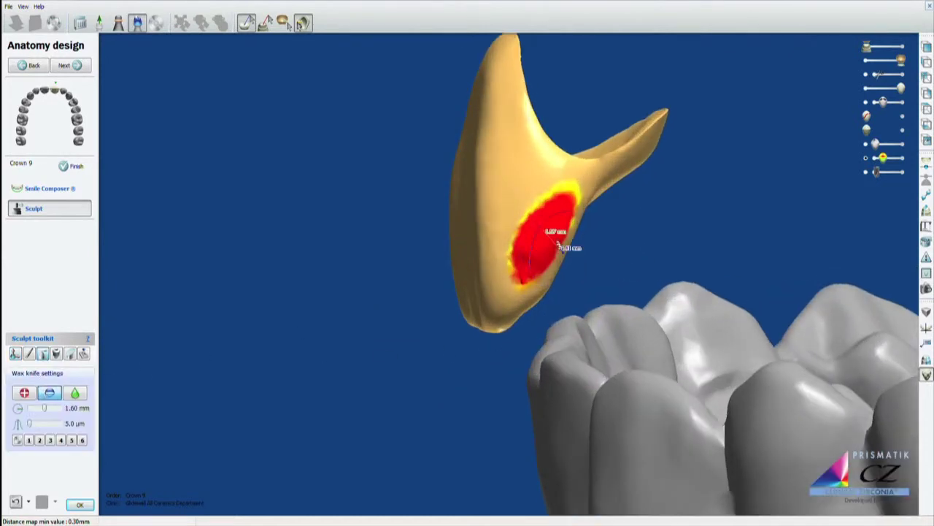
{"action": "left_click", "coordinate": [262, 25]}
{"action": "left_click_drag", "start_coordinate": [42, 410], "coordinate": [38, 410]}
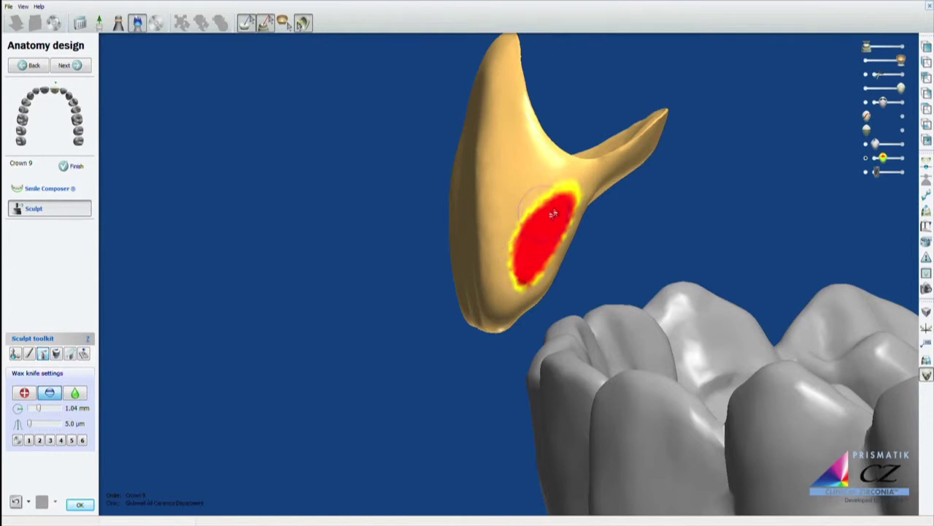
Step: Carve away the red lingual contact zone with the wax knife in remove mode
{"action": "left_click_drag", "start_coordinate": [552, 219], "coordinate": [526, 269]}
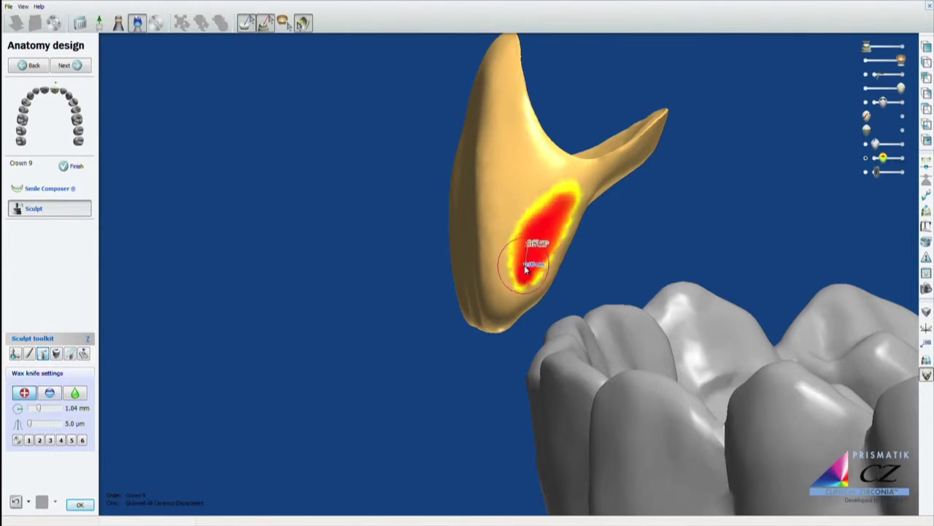
{"action": "right_click_drag", "start_coordinate": [526, 265], "coordinate": [529, 368]}
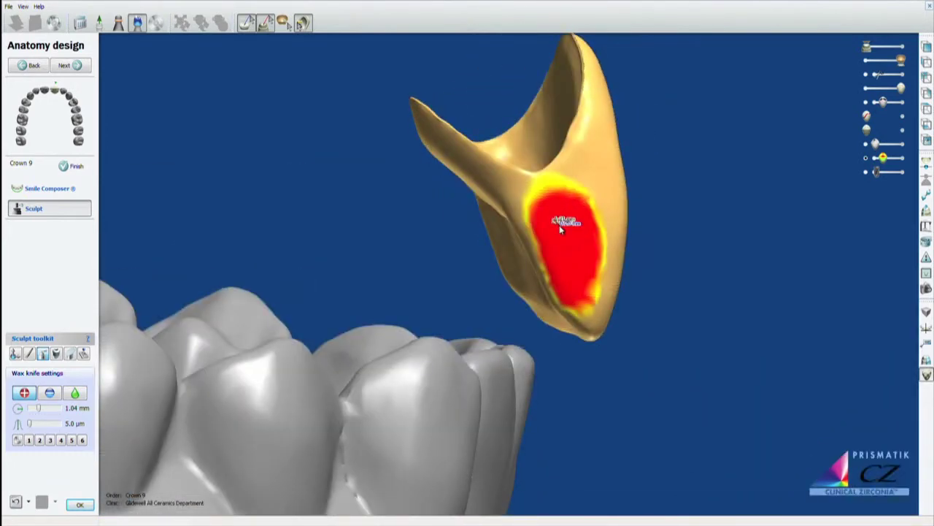
{"action": "left_click", "coordinate": [49, 392]}
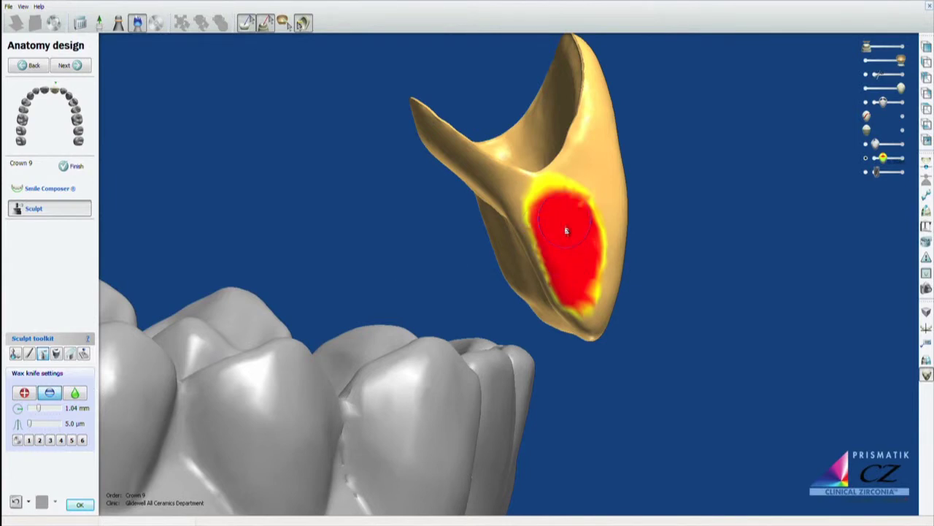
{"action": "mouse_move", "coordinate": [555, 251]}
{"action": "left_mouse_down"}
{"action": "mouse_move", "coordinate": [567, 250]}
{"action": "mouse_move", "coordinate": [593, 219]}
{"action": "mouse_move", "coordinate": [587, 227]}
{"action": "left_mouse_up"}
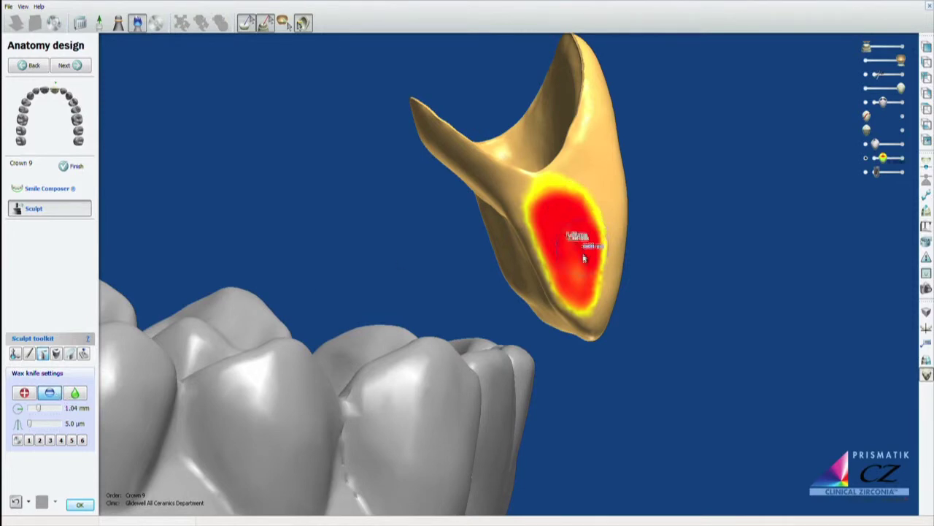
{"action": "left_click_drag", "start_coordinate": [580, 246], "coordinate": [584, 273]}
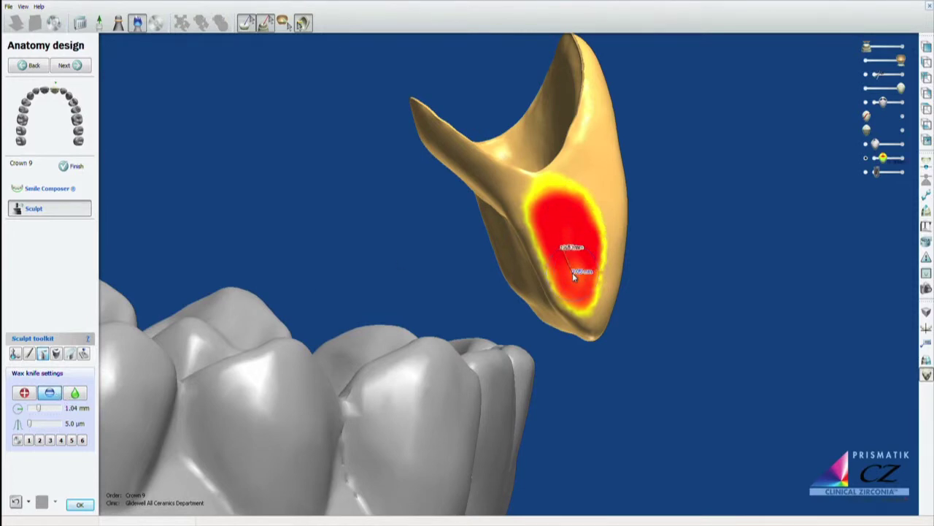
Step: Add material to the lower lingual contact, then review crown 9 with the upper arch shown
{"action": "key", "text": "shift"}
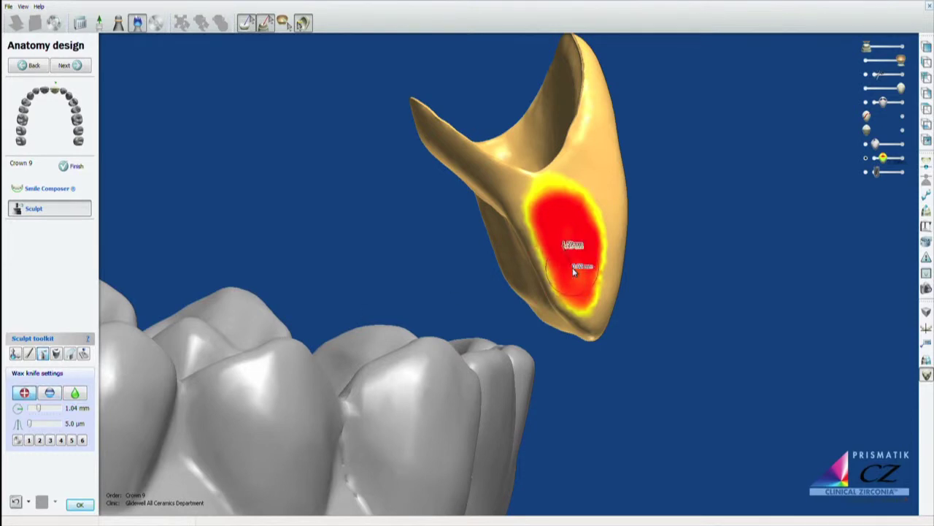
{"action": "left_click_drag", "start_coordinate": [572, 267], "coordinate": [575, 283]}
{"action": "right_click_drag", "start_coordinate": [576, 288], "coordinate": [585, 343]}
{"action": "scroll", "coordinate": [585, 343], "scroll_direction": "down", "scroll_amount": 5}
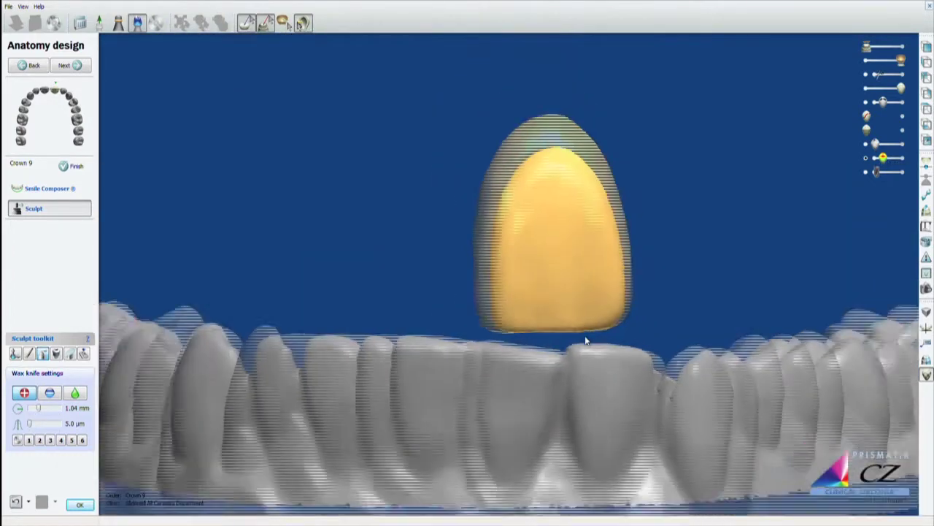
{"action": "left_click", "coordinate": [903, 58]}
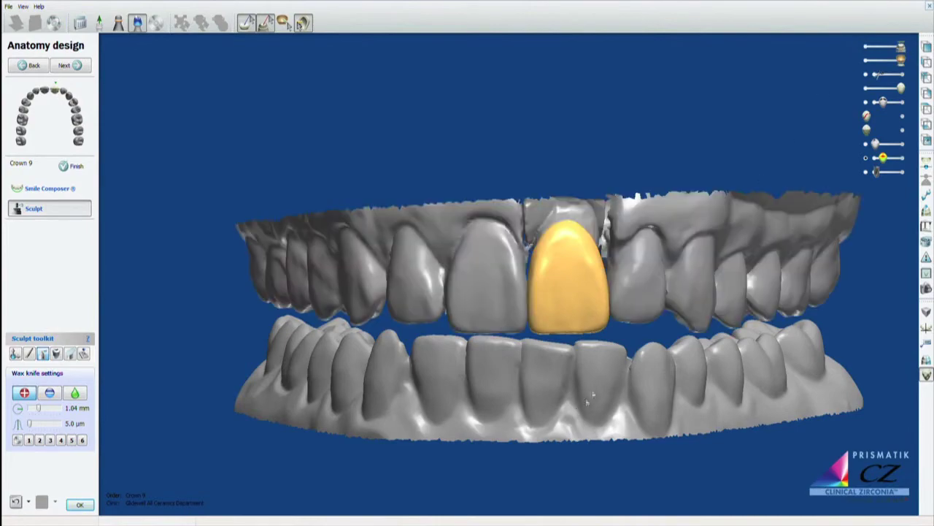